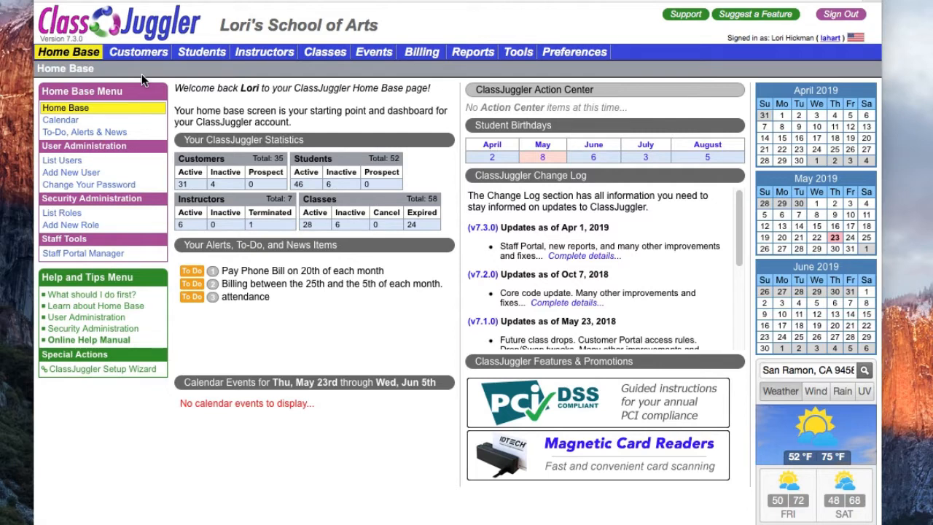
Open the student enrollment page for the Wednesday Gym 1-summer class.
click(326, 57)
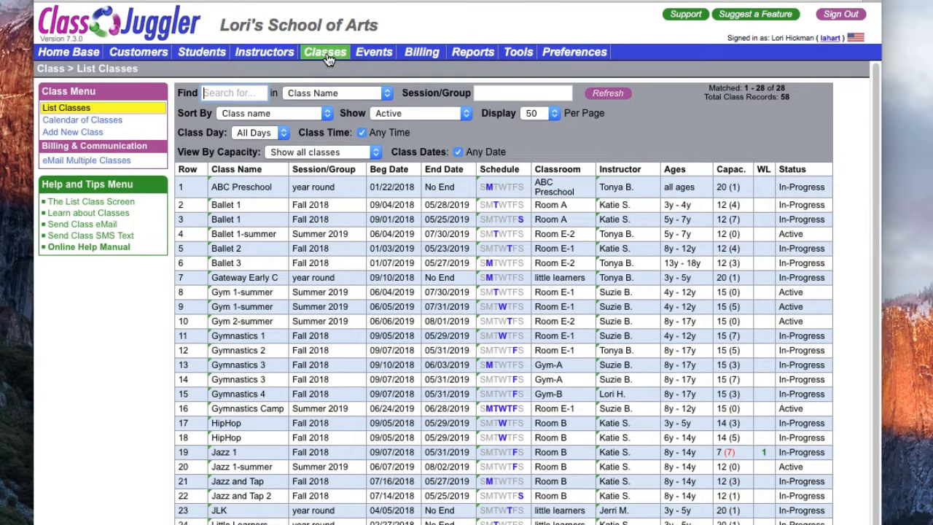
click(402, 307)
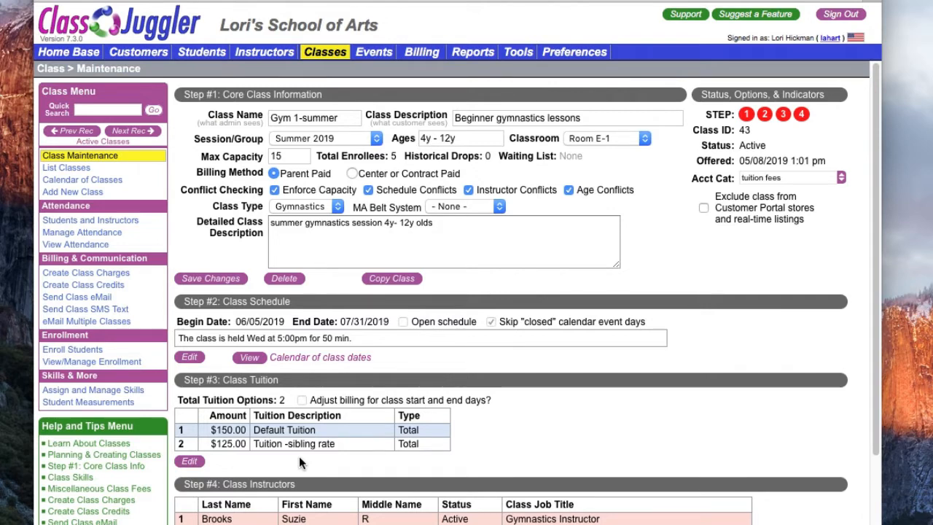
click(70, 352)
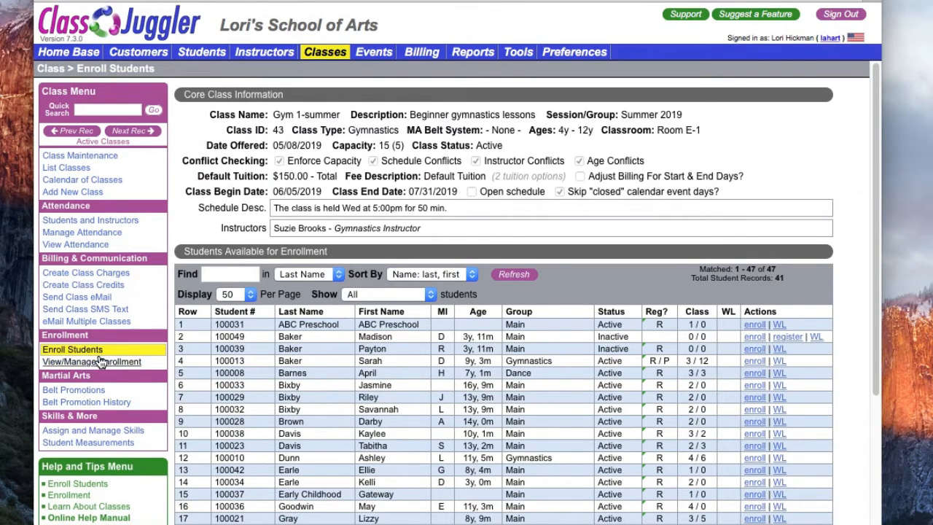
Enroll the student in row 20 in Gym 1-summer at the $150.00 default tuition and bill the optional school t-shirt size sm.
scroll(364, 467, down, 3)
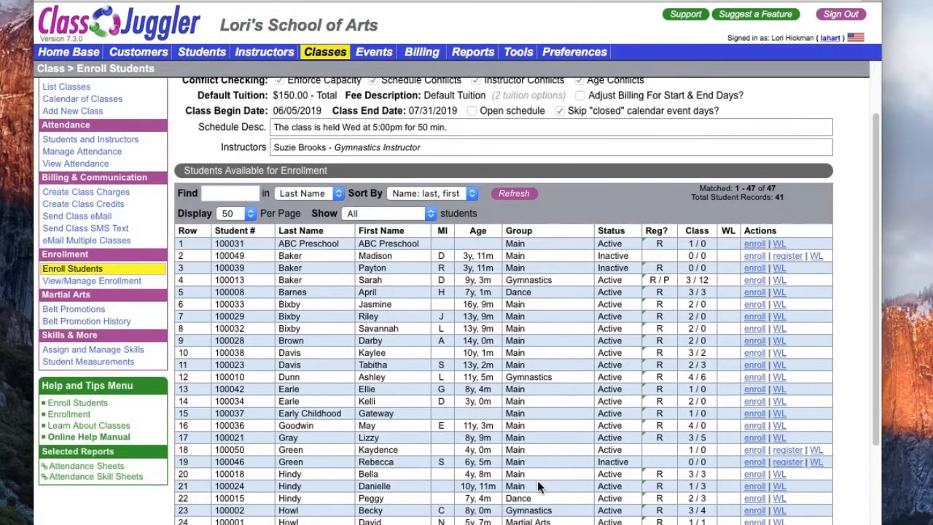
click(758, 476)
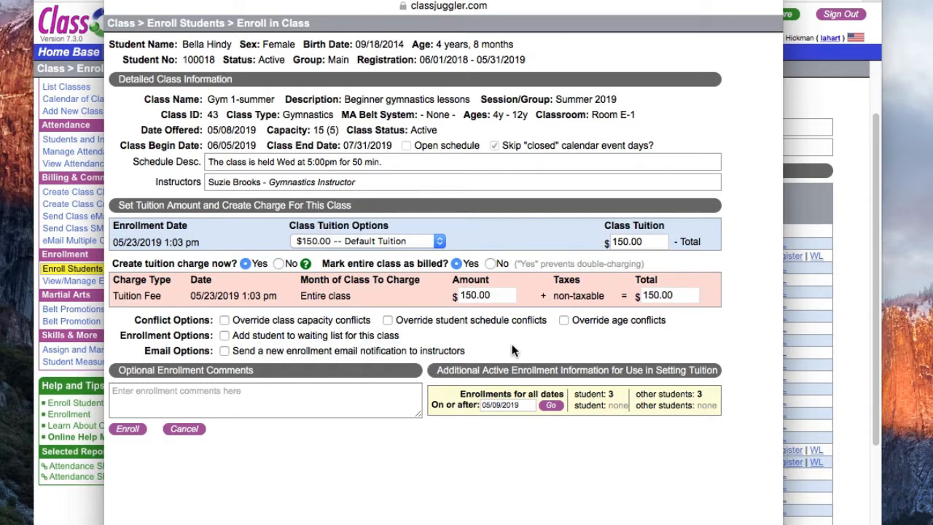
click(128, 429)
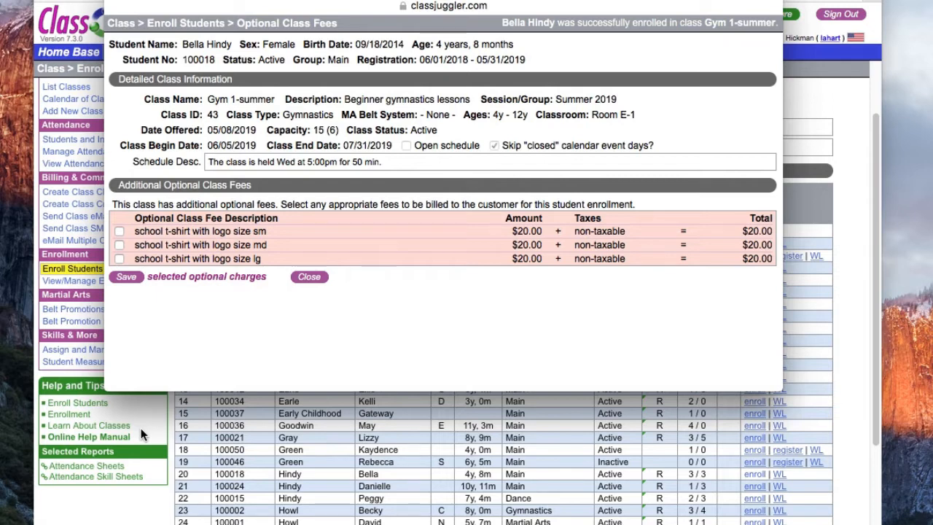
click(120, 230)
click(131, 280)
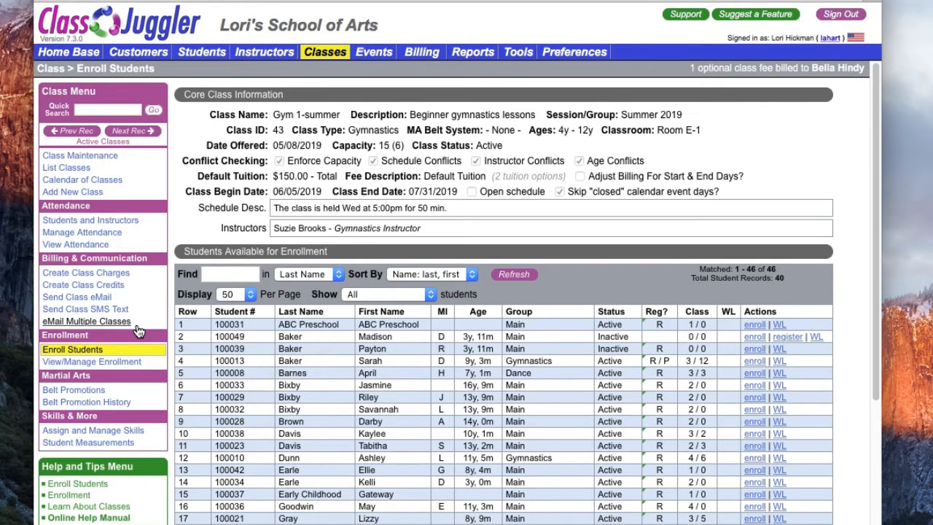
Review the last 30 days of transactions for the customer in row 13 of the customer list.
click(161, 56)
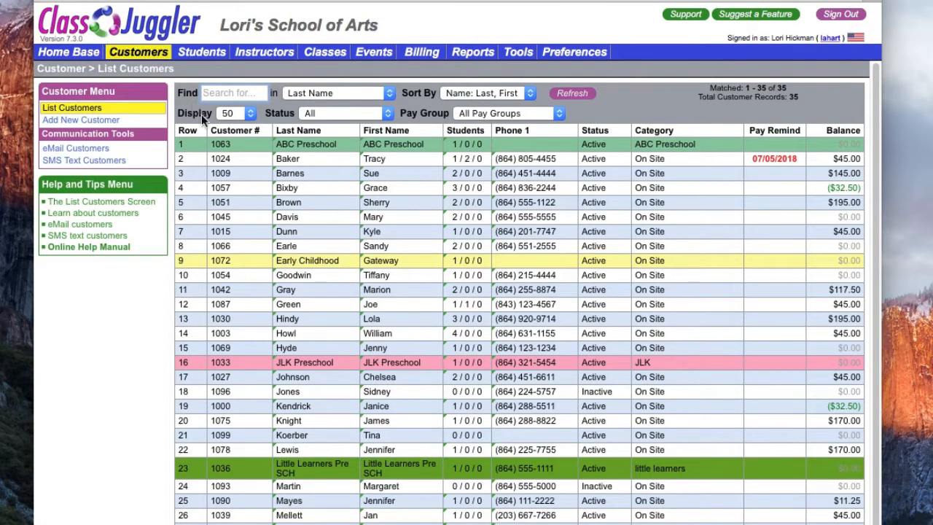
mouse_move(349, 326)
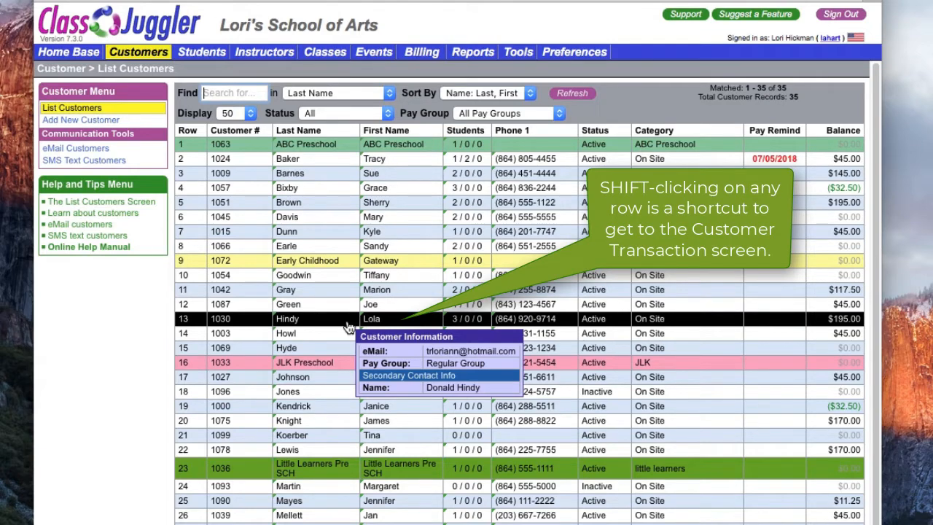
shift+click(347, 321)
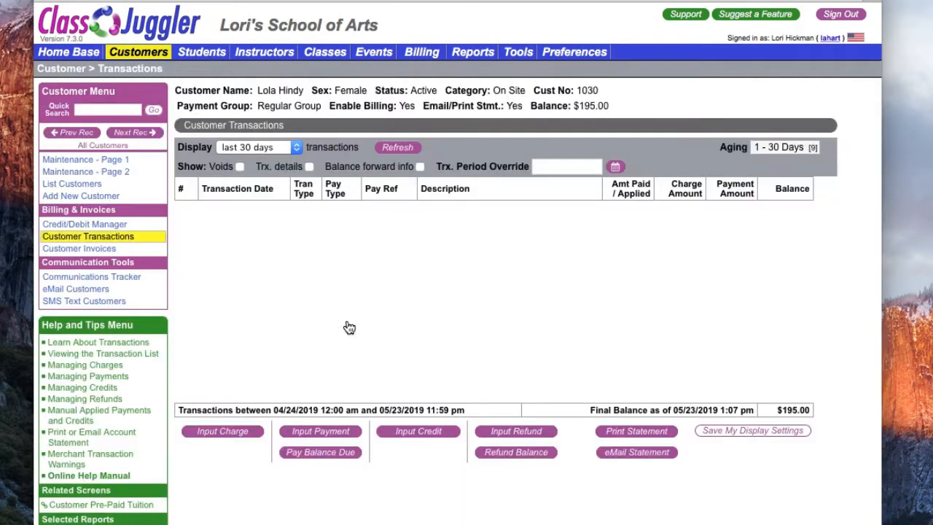
mouse_move(278, 291)
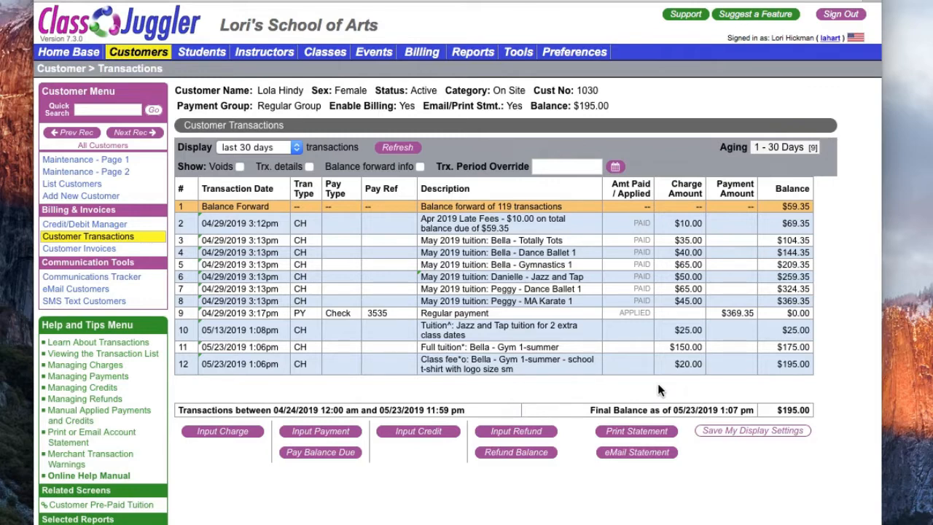
Enroll the inactive student in row 3 in the Totally Tots class at the $15.00 default tuition, prorated for May 2019.
click(321, 52)
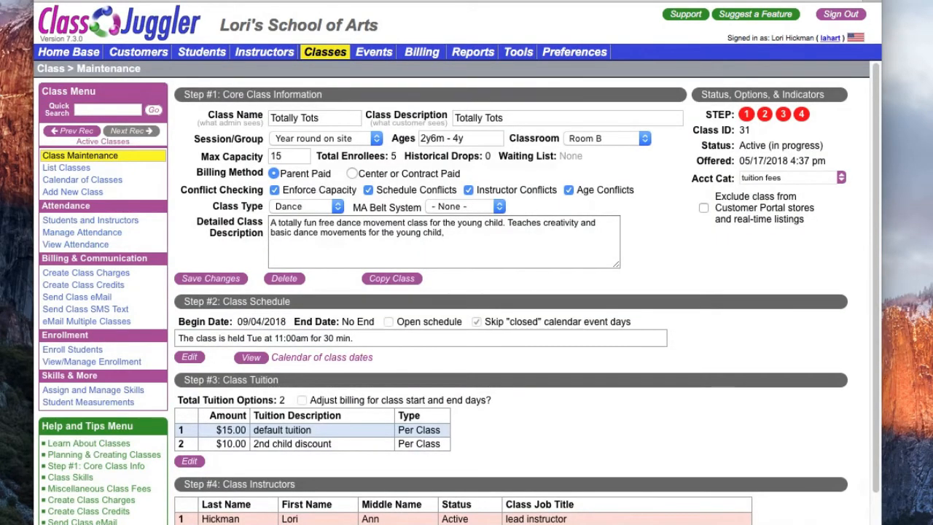
click(93, 353)
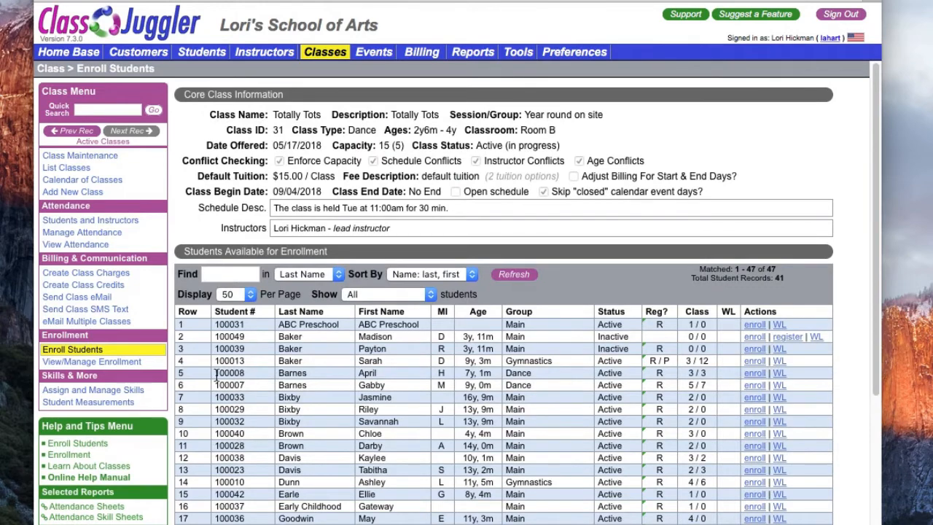
scroll(216, 375, down, 3)
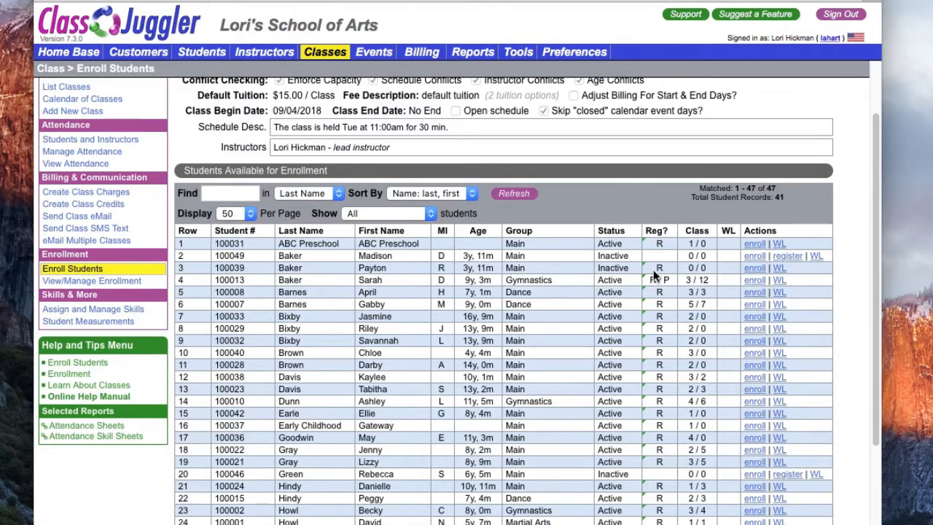
click(756, 272)
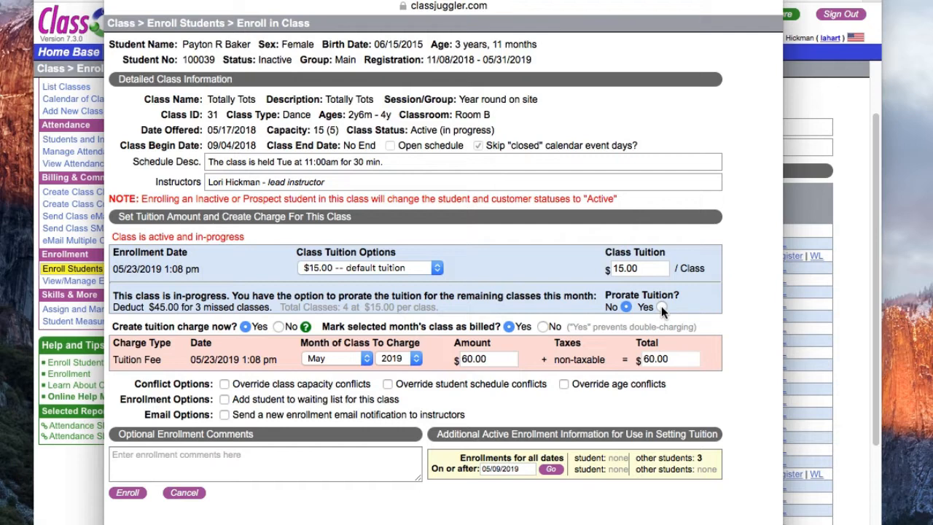
click(662, 306)
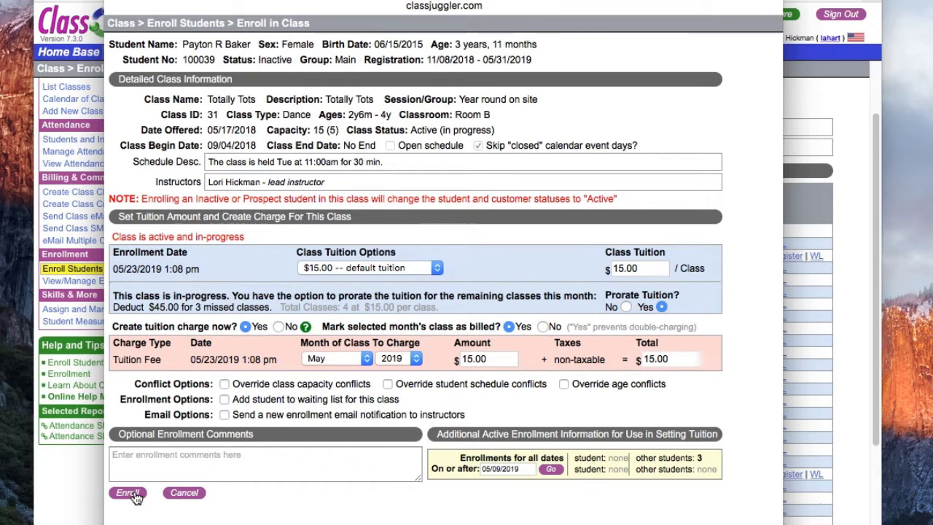
click(134, 496)
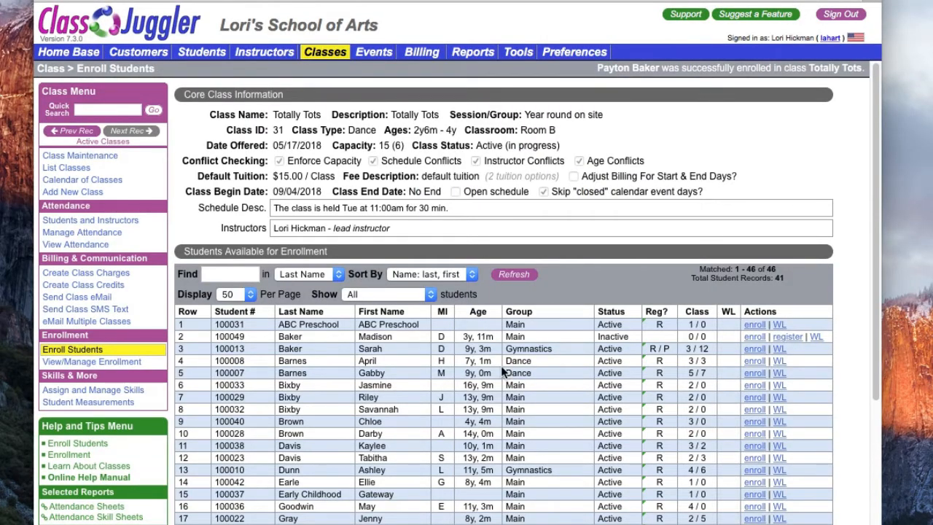
Enroll the unregistered sibling in row 2 in Totally Tots with the $10.00 2nd child discount and prorated May 2019 tuition.
click(755, 339)
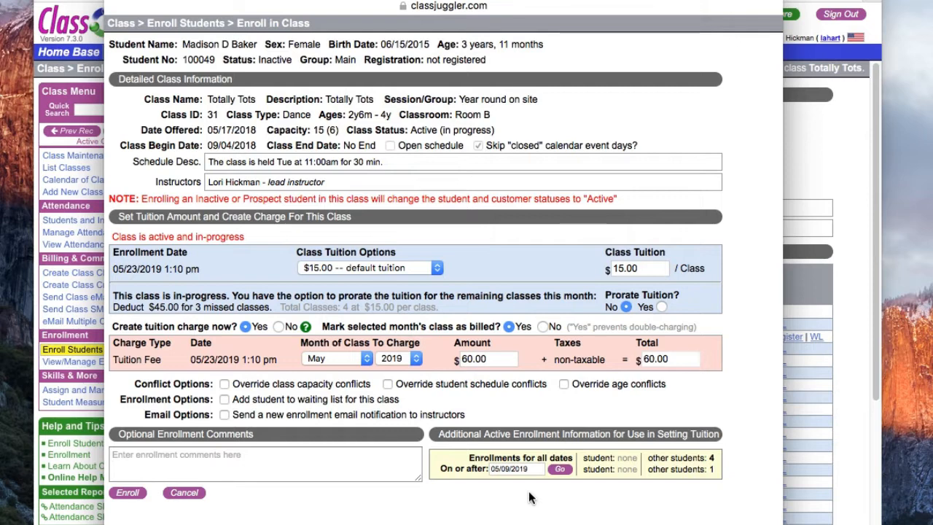
click(438, 270)
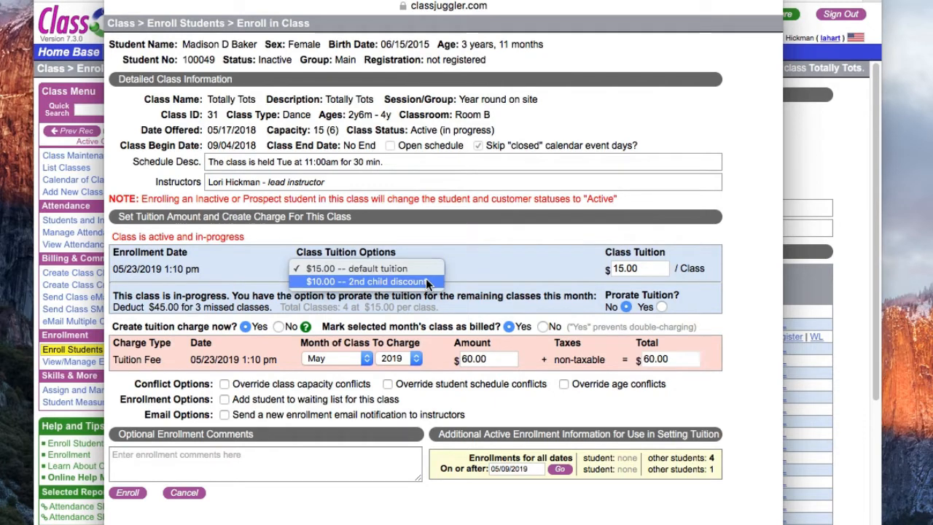
click(425, 280)
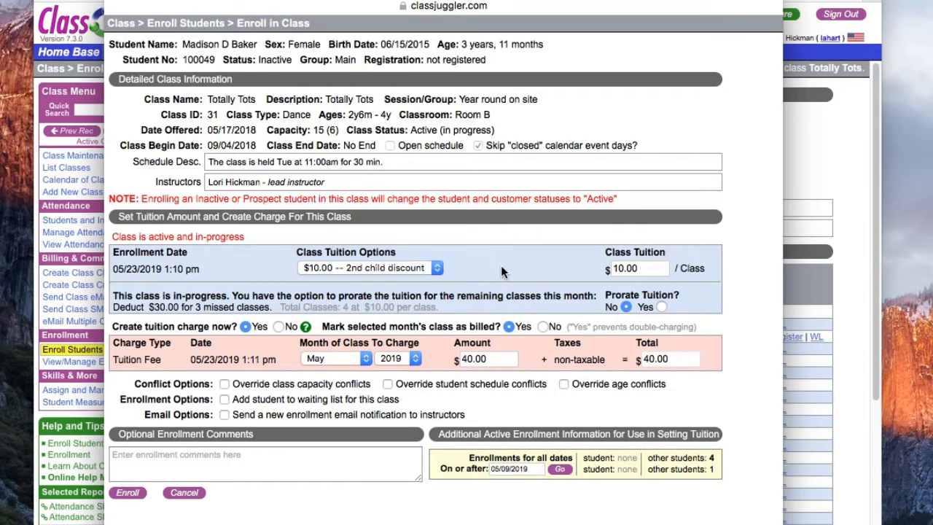
click(661, 308)
click(131, 496)
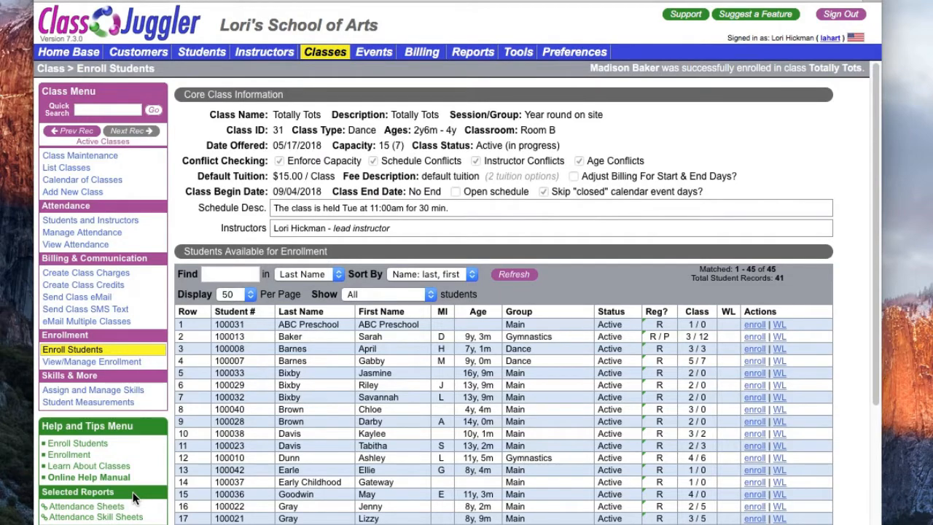
Review the recent transactions of the customer in row 2 of the customer list for the two Totally Tots tuition charges.
click(140, 54)
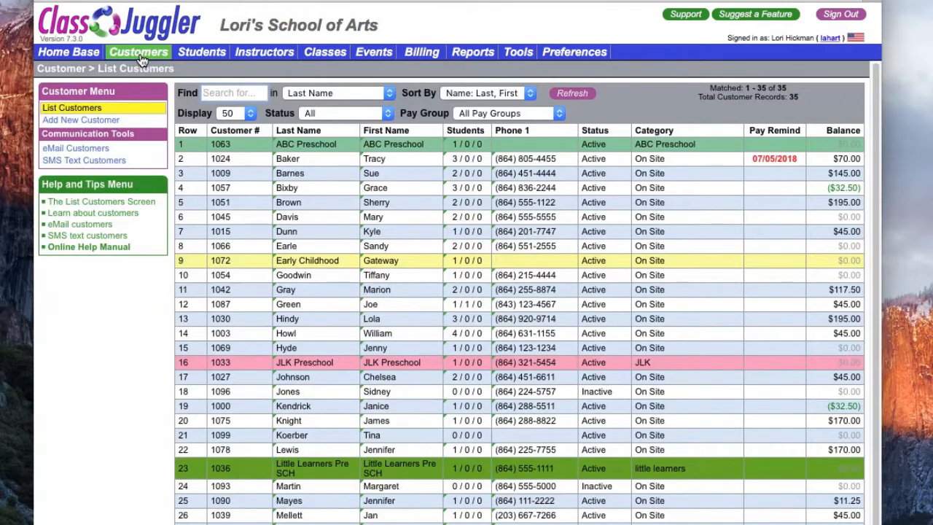
mouse_move(286, 167)
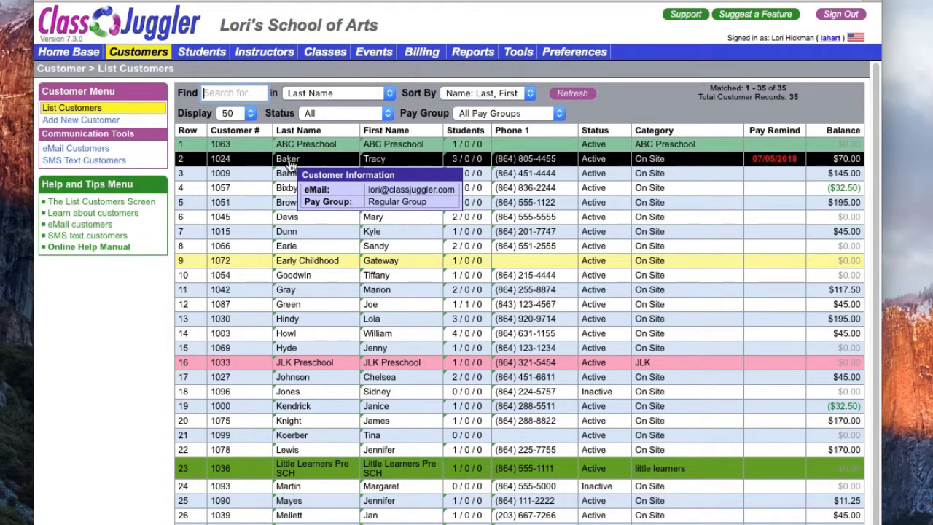
click(289, 163)
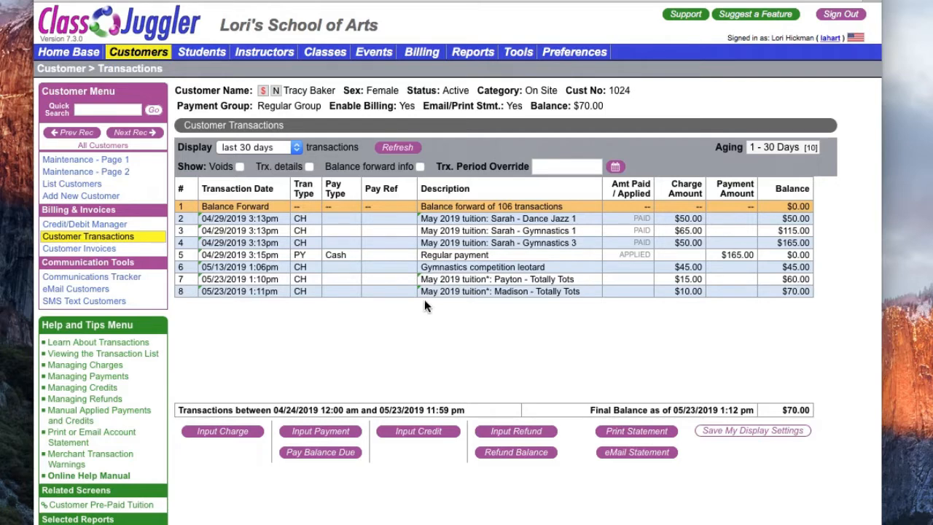
mouse_move(426, 296)
Update the class tuition of the student in row 6 of the Totally Tots enrollment records to $15.00.
click(328, 55)
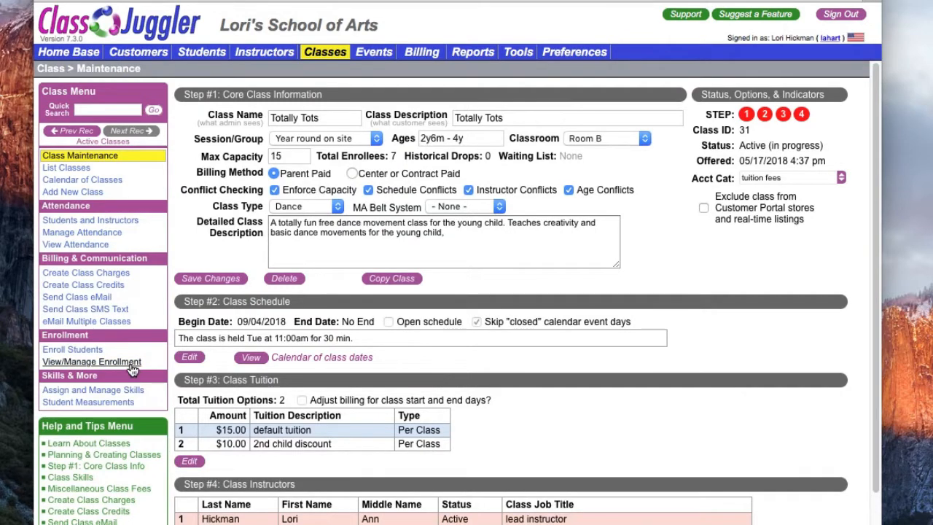
click(117, 362)
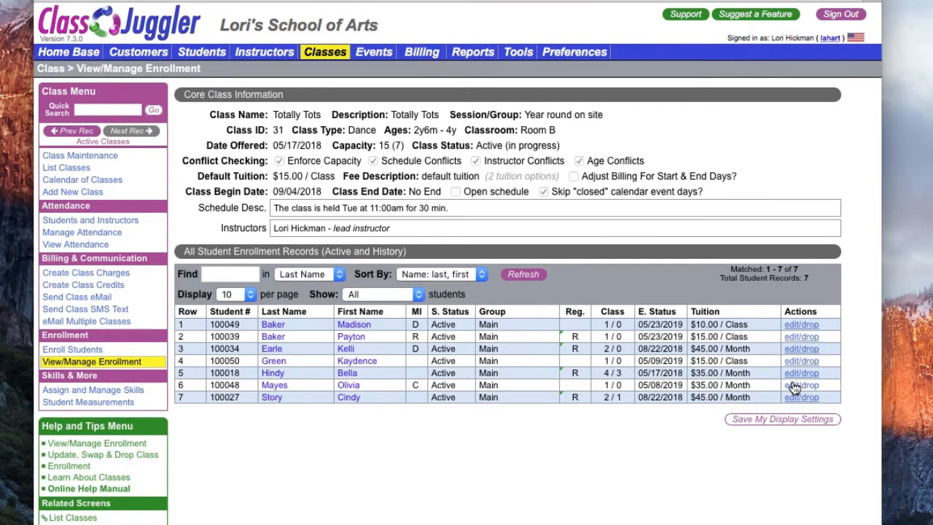
click(796, 386)
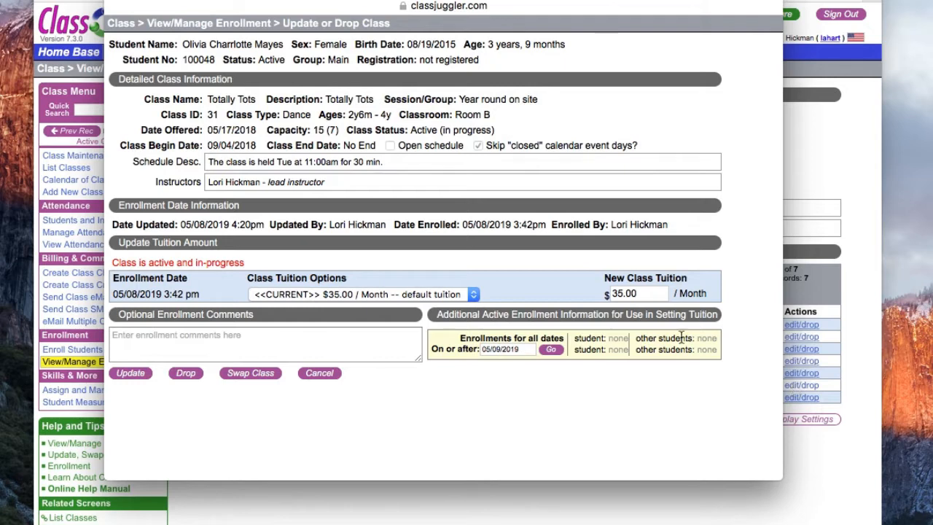
drag(645, 293, 609, 288)
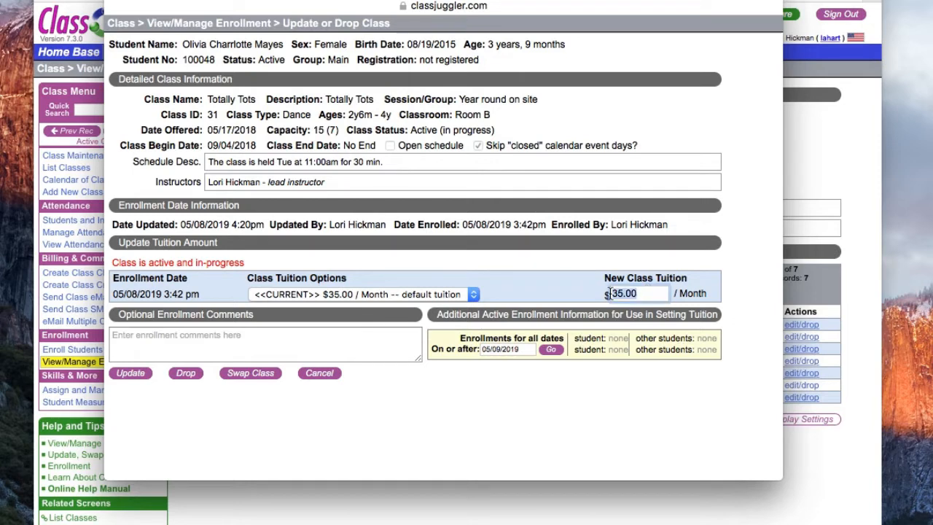
text(15.00)
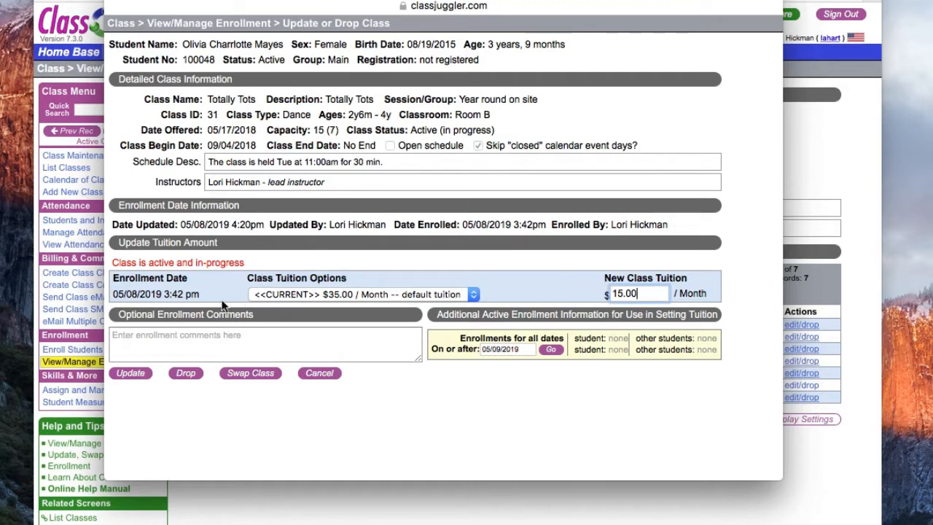
click(135, 374)
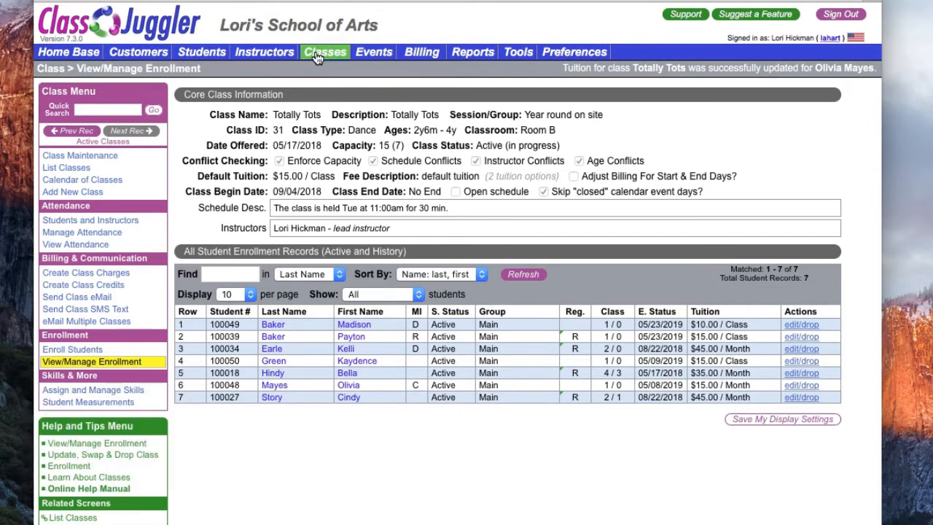
Open the class swap form for the student in row 3 of the Wednesday Gym 1-summer enrollment records.
click(322, 55)
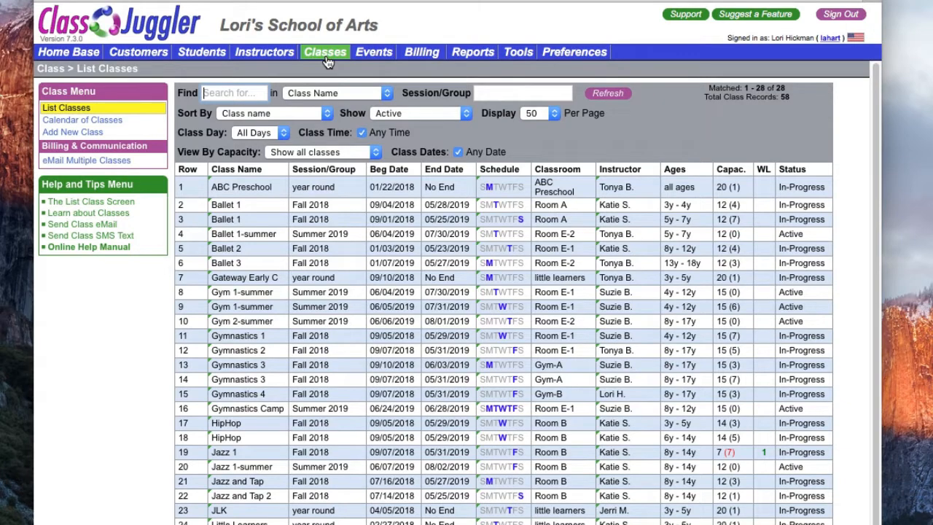
click(319, 311)
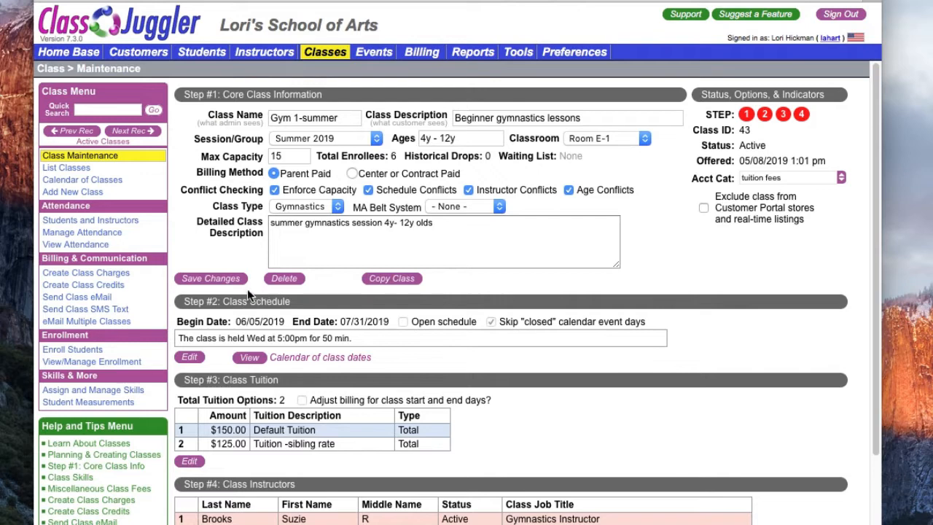
click(72, 366)
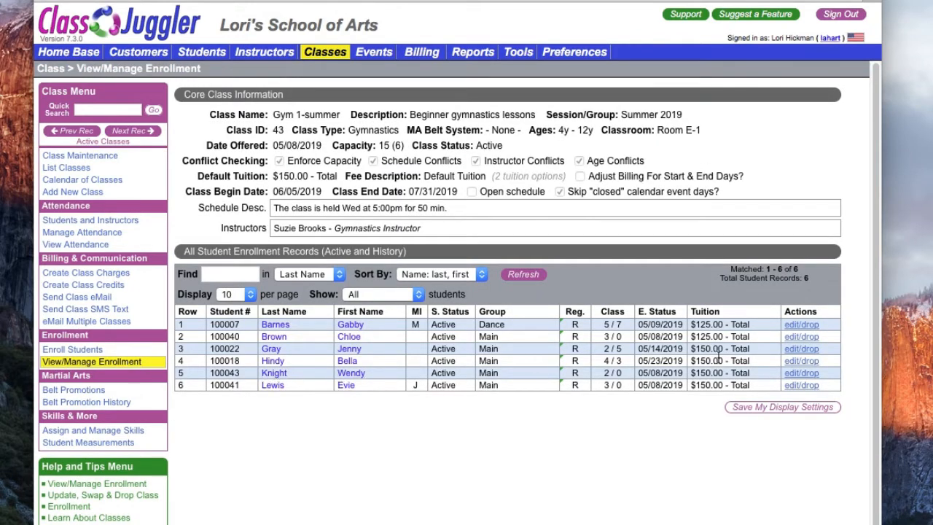
click(800, 353)
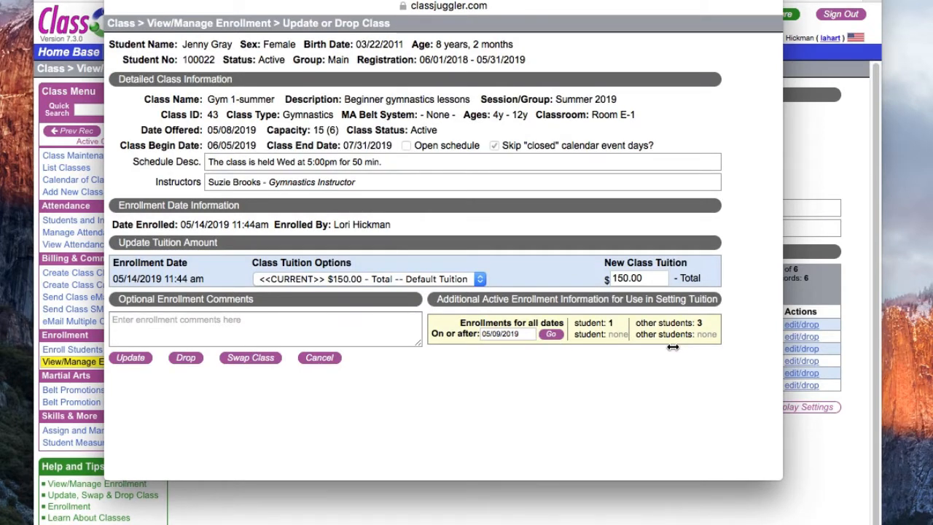
click(256, 358)
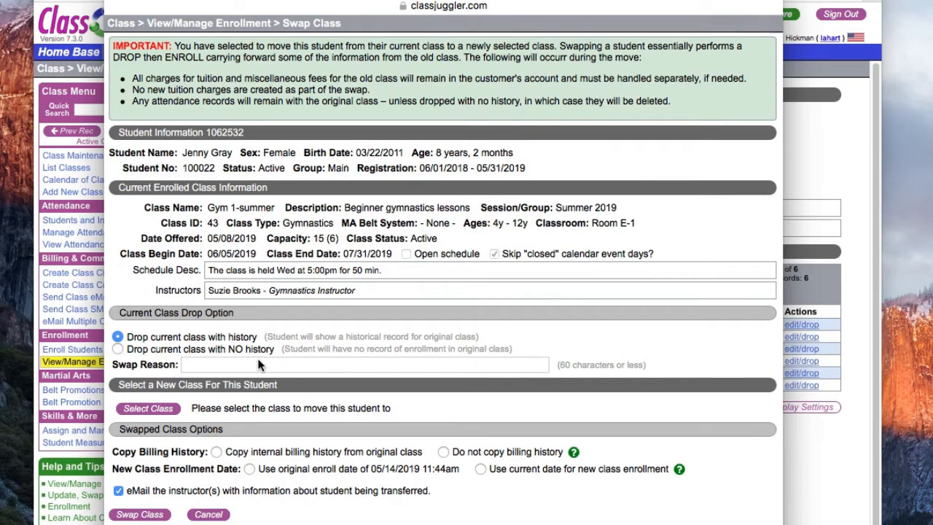
Enter a swap reason citing a move to the Tuesday class for a family schedule conflict, and select the Tuesday Gym 1-summer class.
click(203, 368)
text(N)
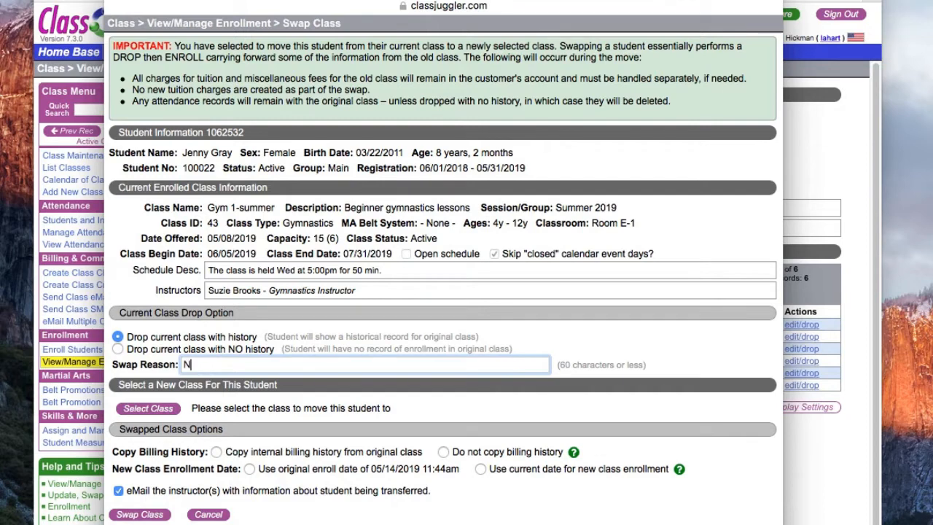
text(eed to move Jenny to Tuesd)
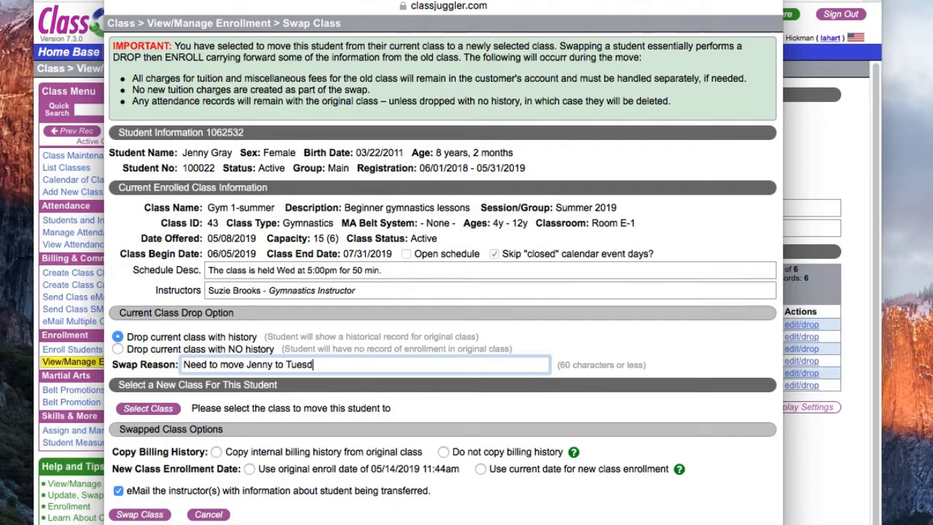
text(ay class for family sch. conflict)
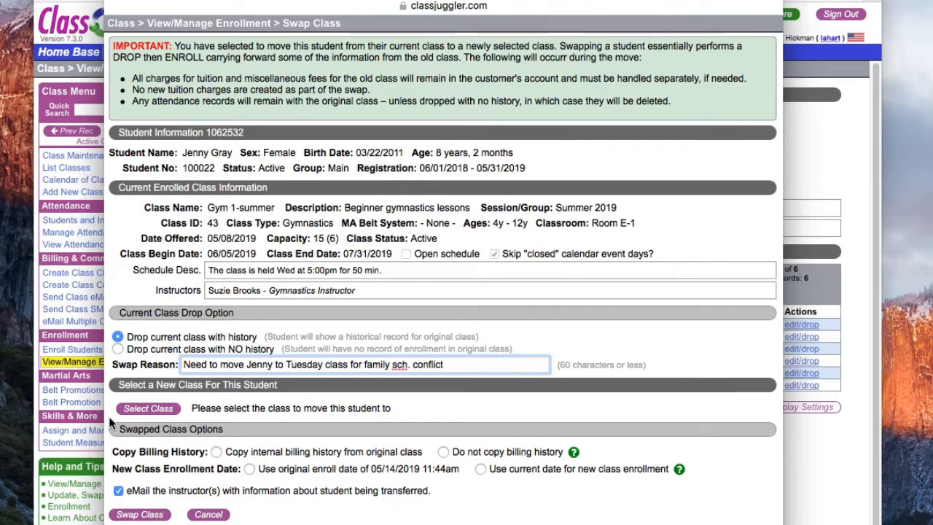
click(166, 410)
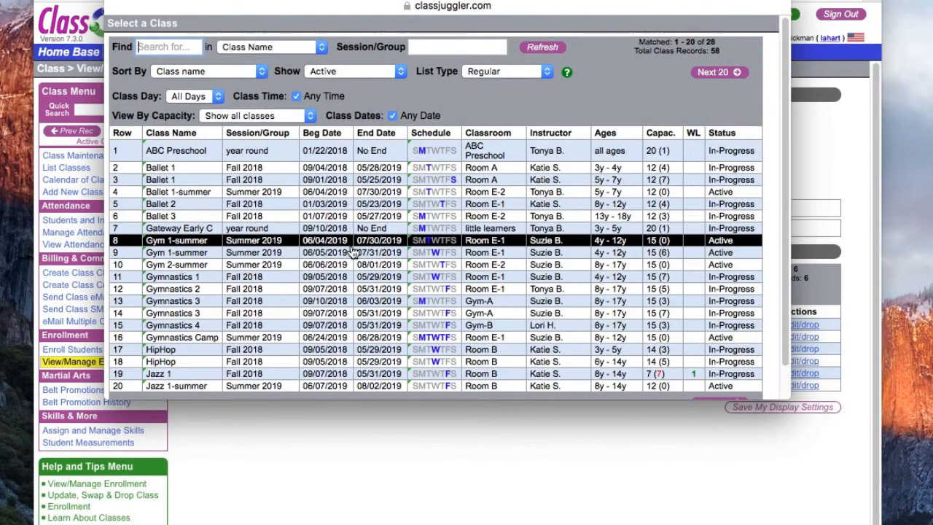
click(355, 245)
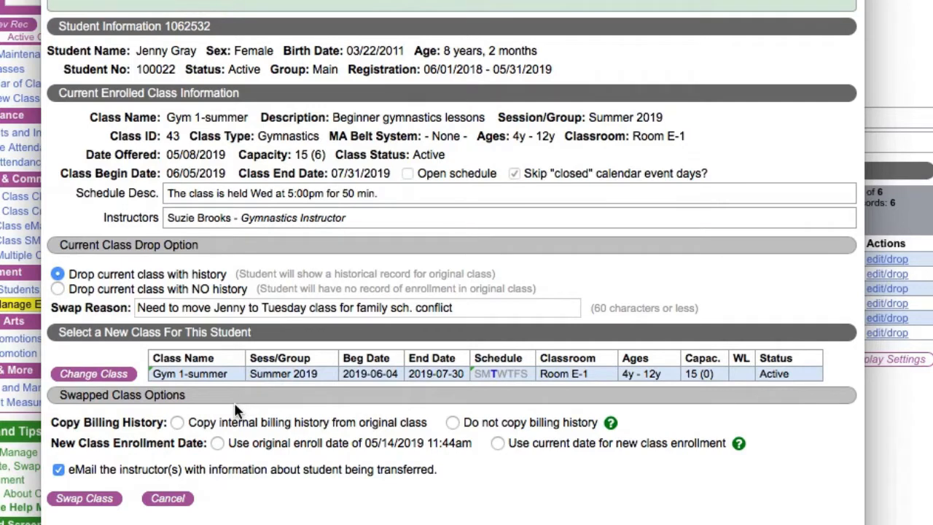
Swap the class, copying internal billing history from the original class and using the original enroll date of 05/14/2019.
click(178, 424)
click(215, 443)
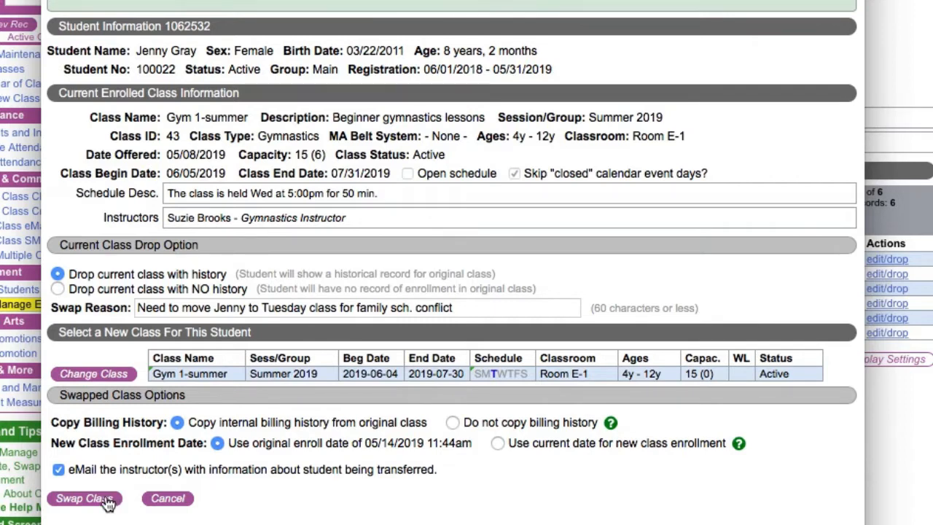
click(108, 503)
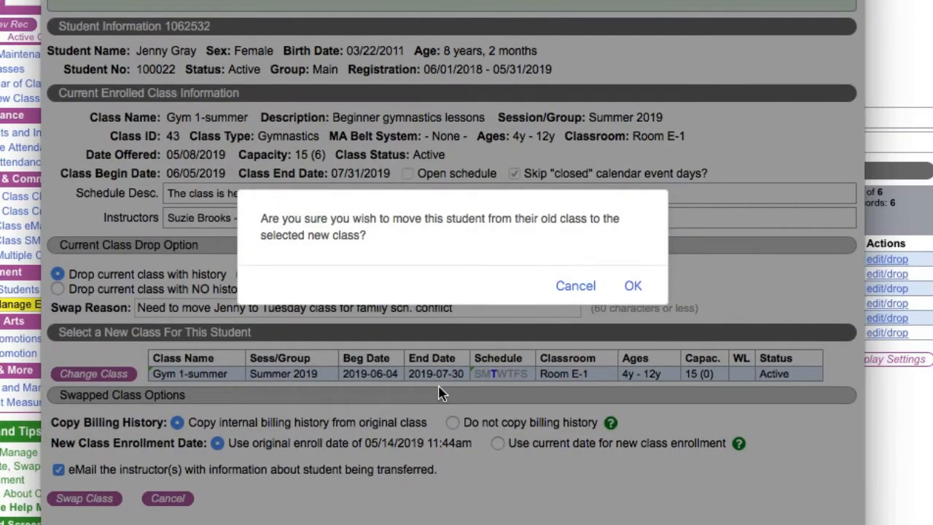
click(633, 287)
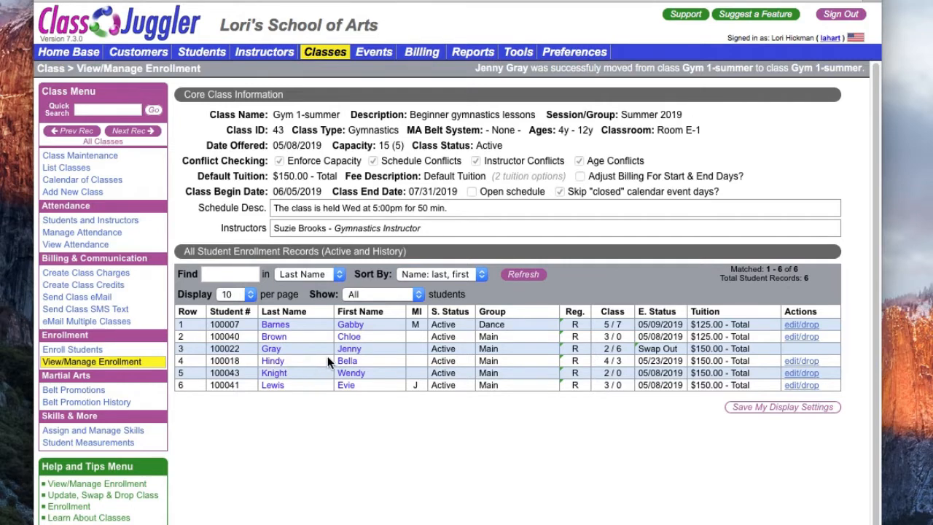
mouse_move(648, 352)
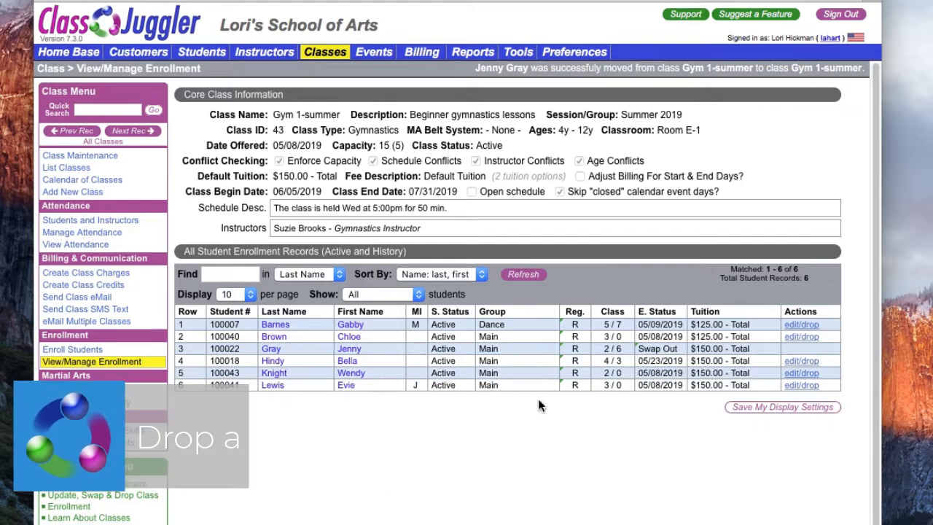
Drop the student in row 5 of the Totally Tots enrollment records with history, giving the reason that the student wants to take other classes.
click(325, 53)
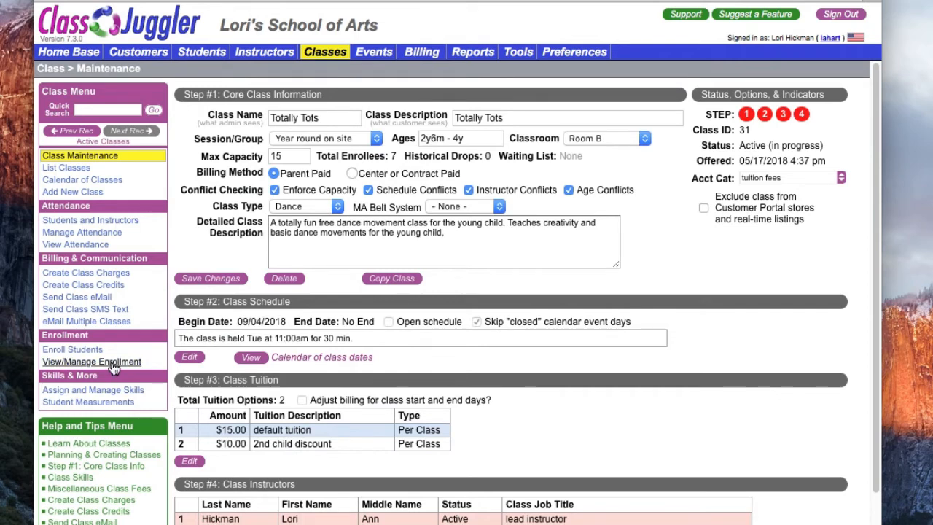
click(109, 362)
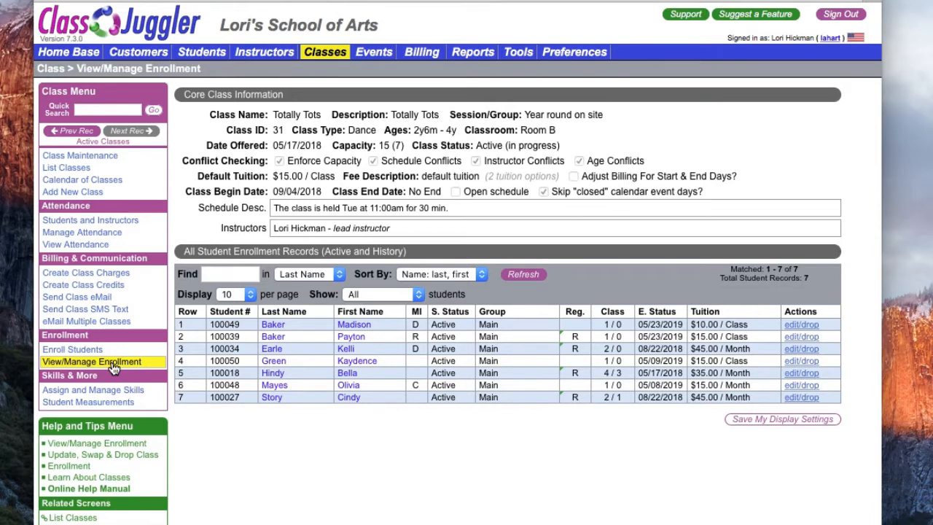
click(795, 376)
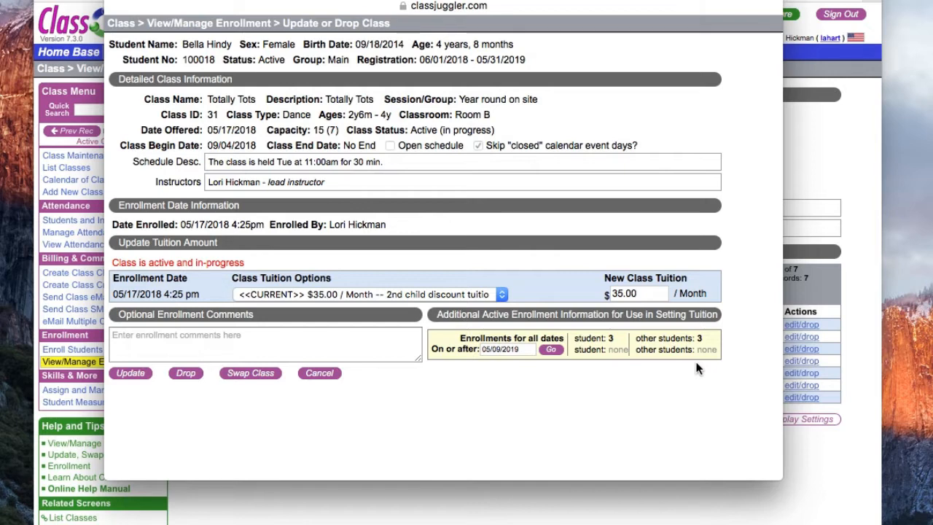
click(176, 376)
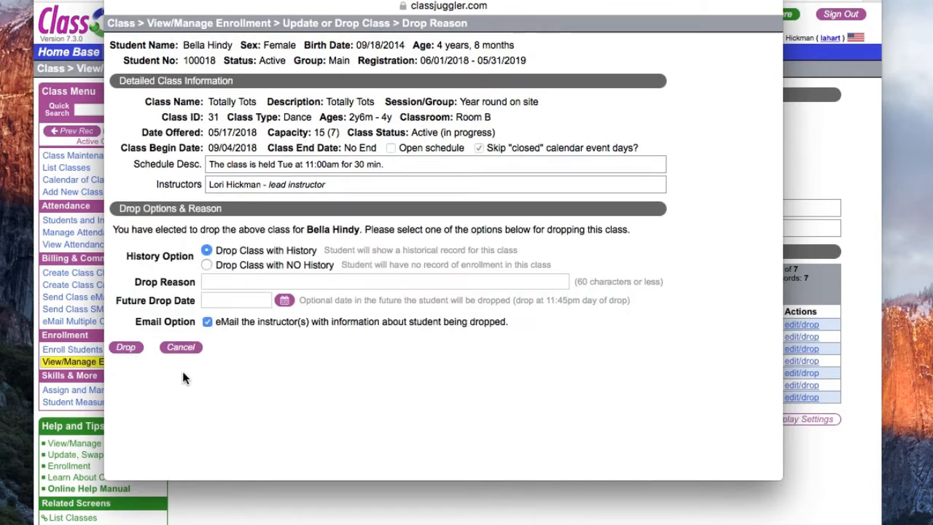
click(206, 281)
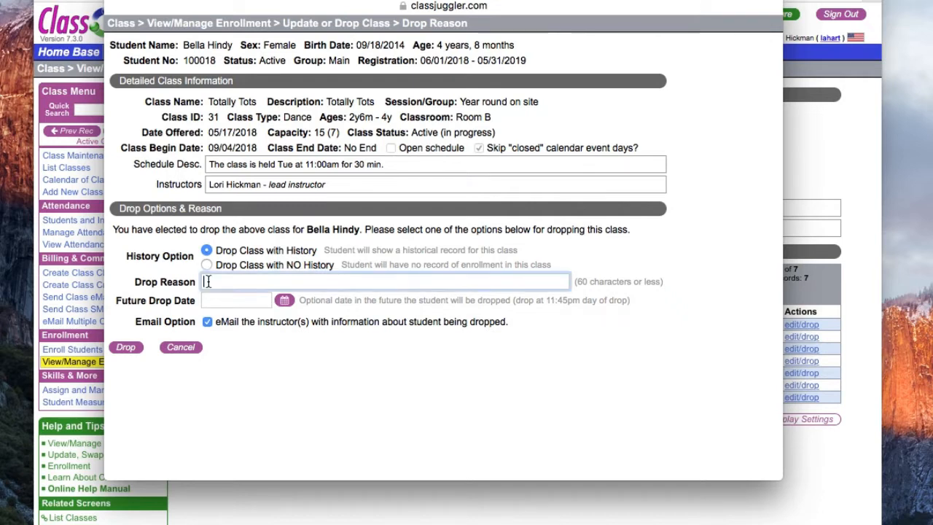
text(Bella wants to take other classes)
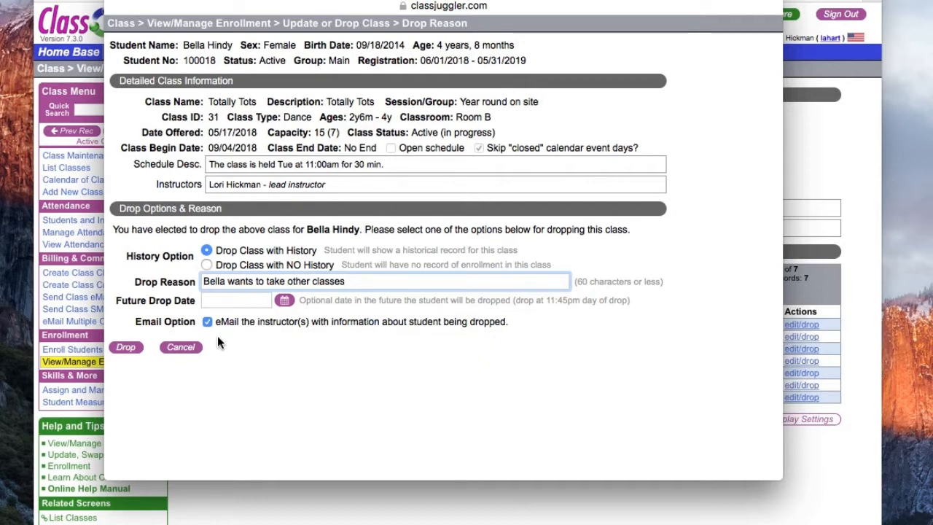
click(127, 347)
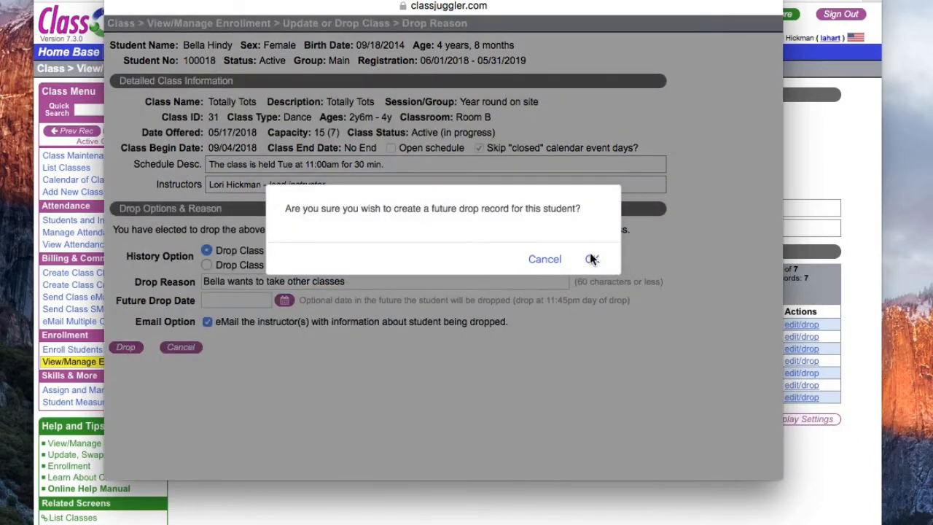
click(593, 261)
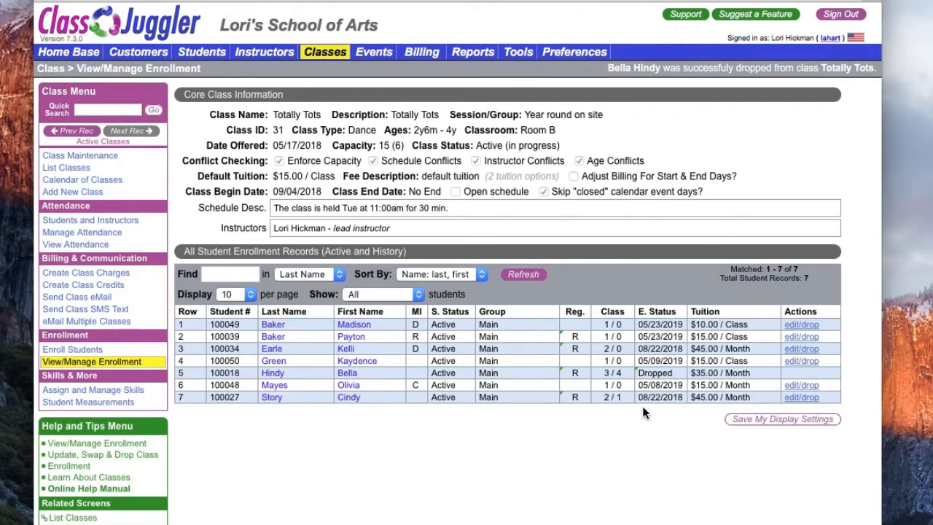
mouse_move(639, 374)
mouse_move(571, 406)
Drop the student in row 4 of the Totally Tots enrollment records with no history, keeping the instructor email option on.
click(792, 363)
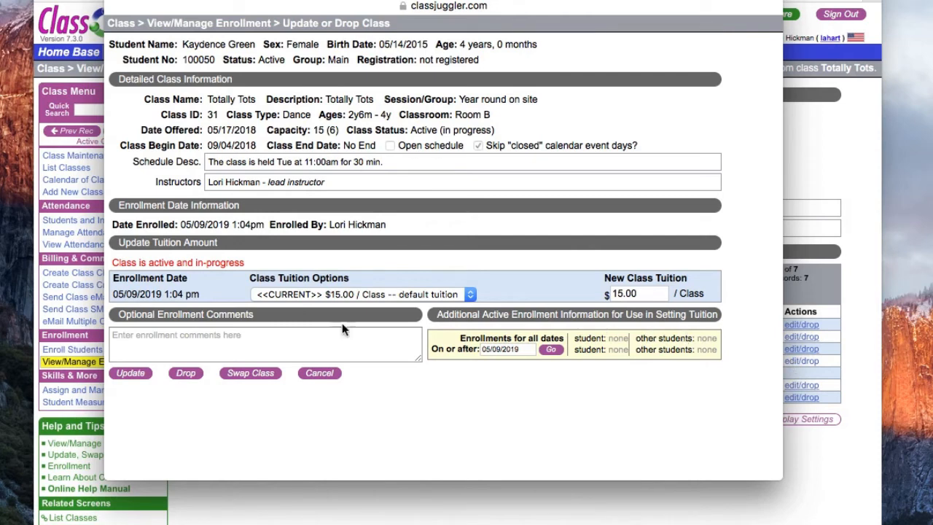
click(186, 375)
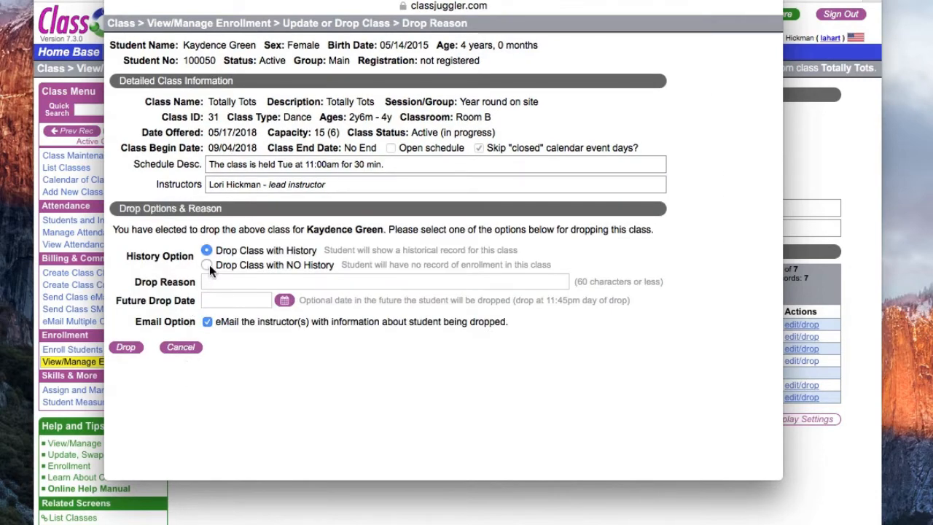
click(206, 264)
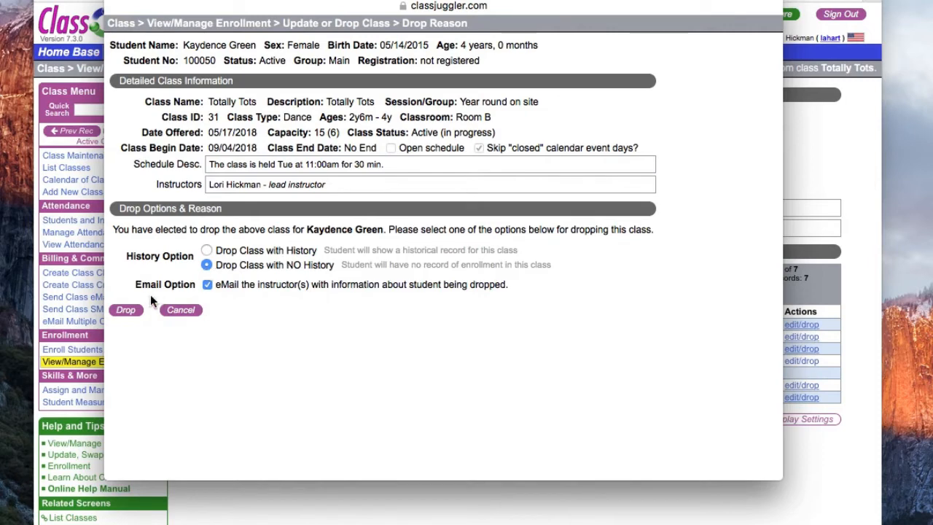
click(127, 310)
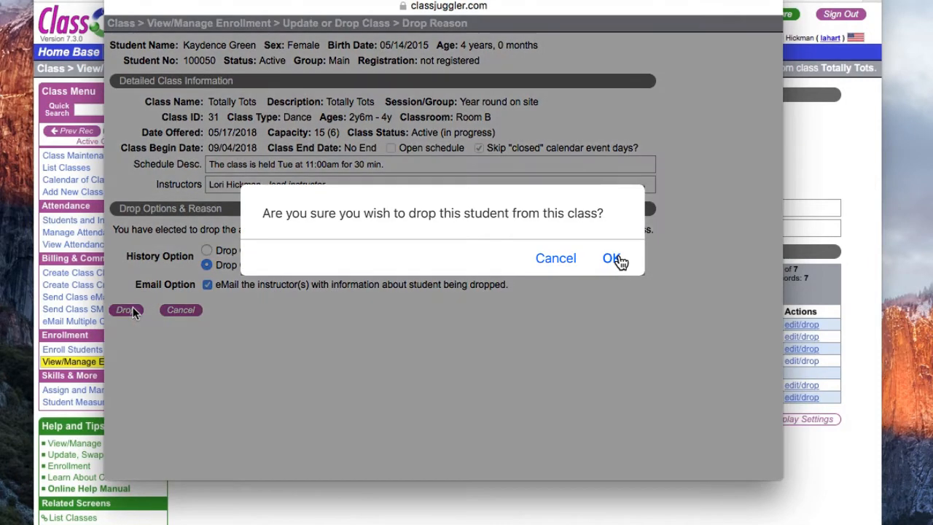
click(614, 259)
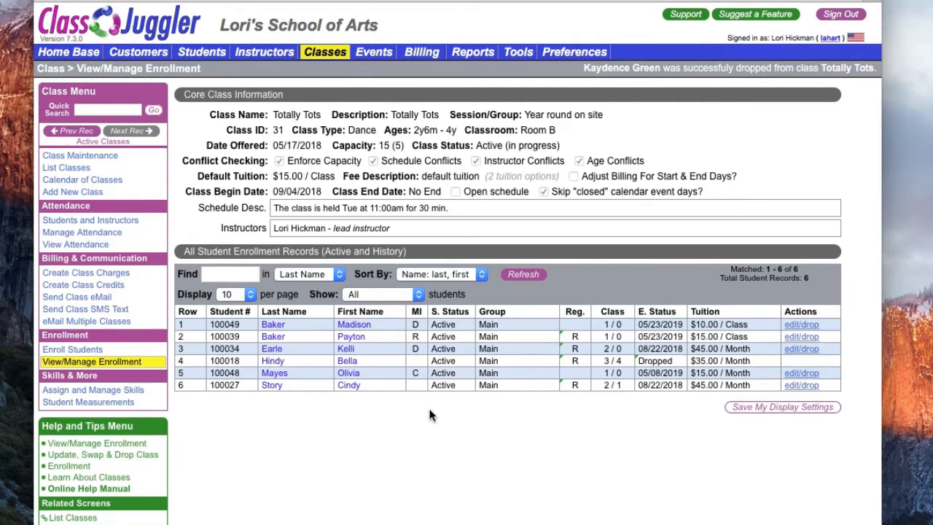
mouse_move(669, 363)
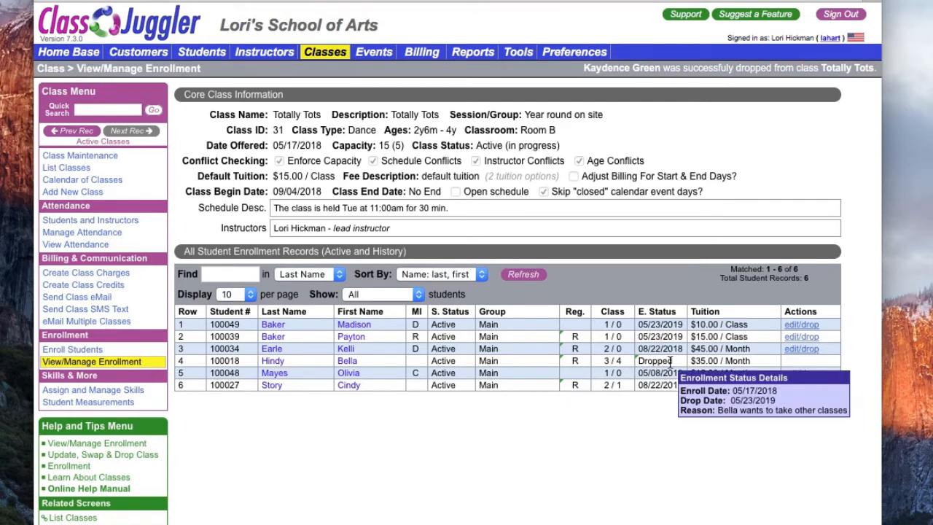